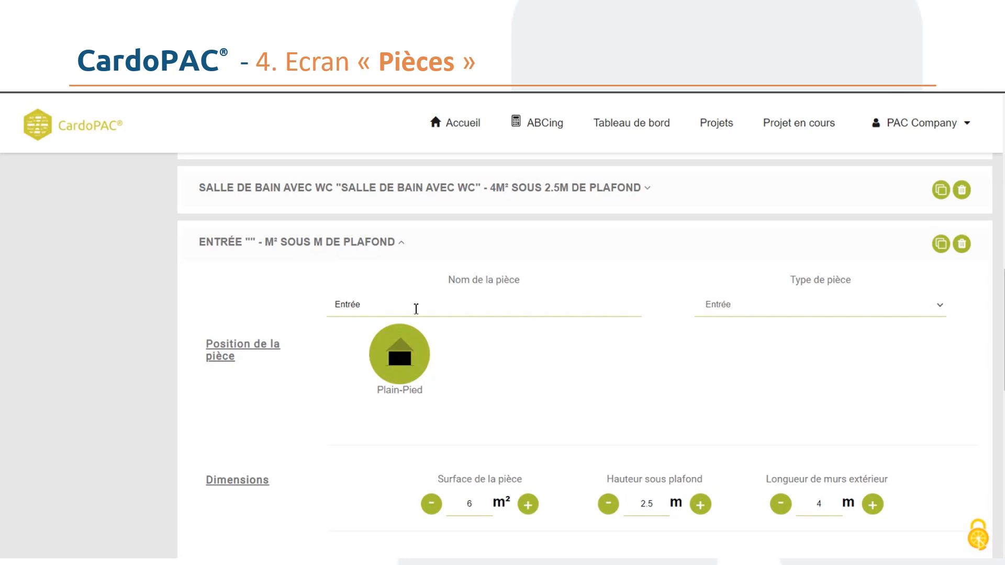
Append GHGG to the name of the Entrée room.
left_click(388, 308)
type("GHGG")
Go through the room types available for the Entrée room and choose Entrée.
left_click(800, 301)
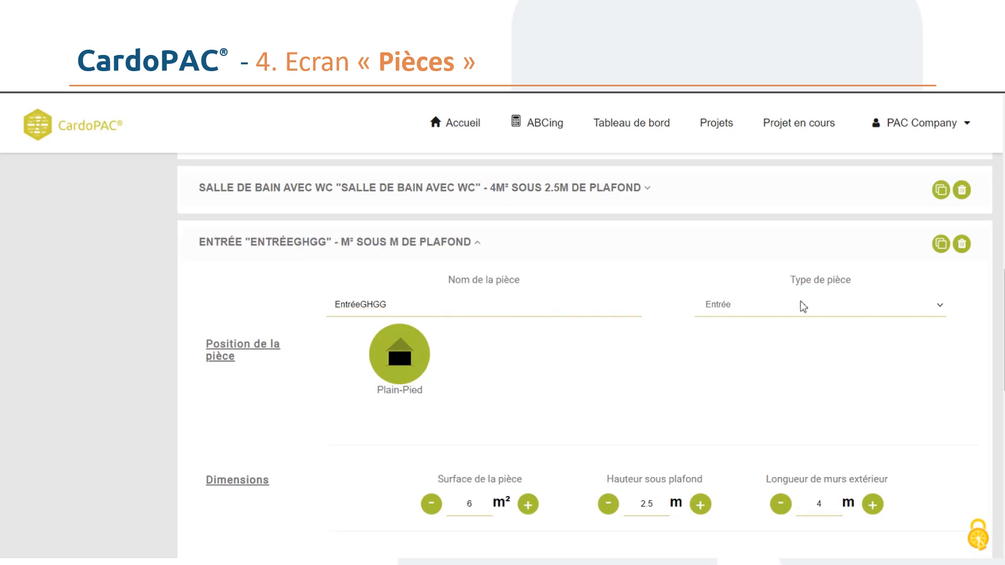
key("Down")
key("Down")
key("Down")
key("Down")
key("Down")
key("Down")
key("Down")
key("Down")
key("Down")
key("Down")
key("Return")
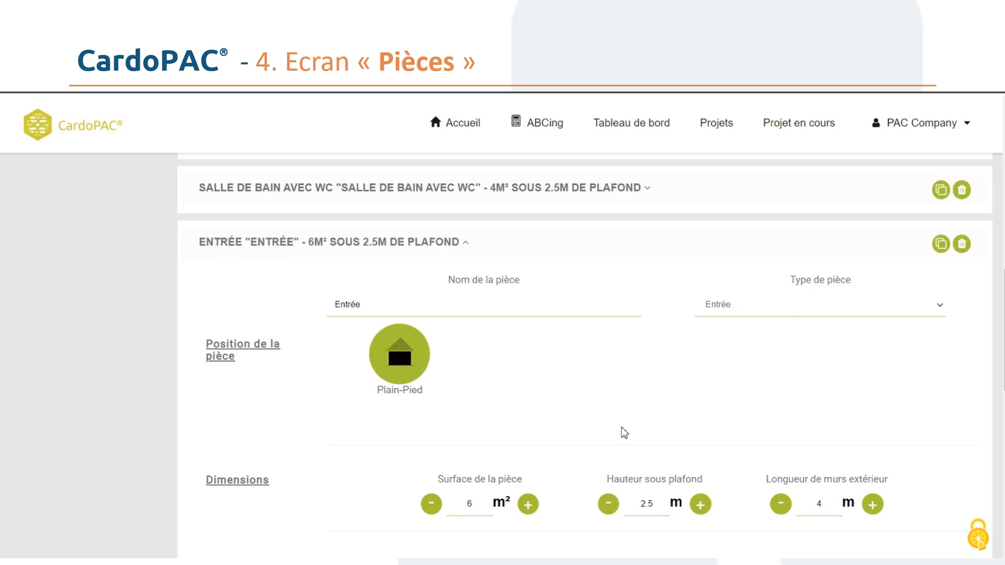
Try raising the Entrée room's ambient temperature to 21.5 °C, and lower it again.
scroll(624, 433, "down", 3)
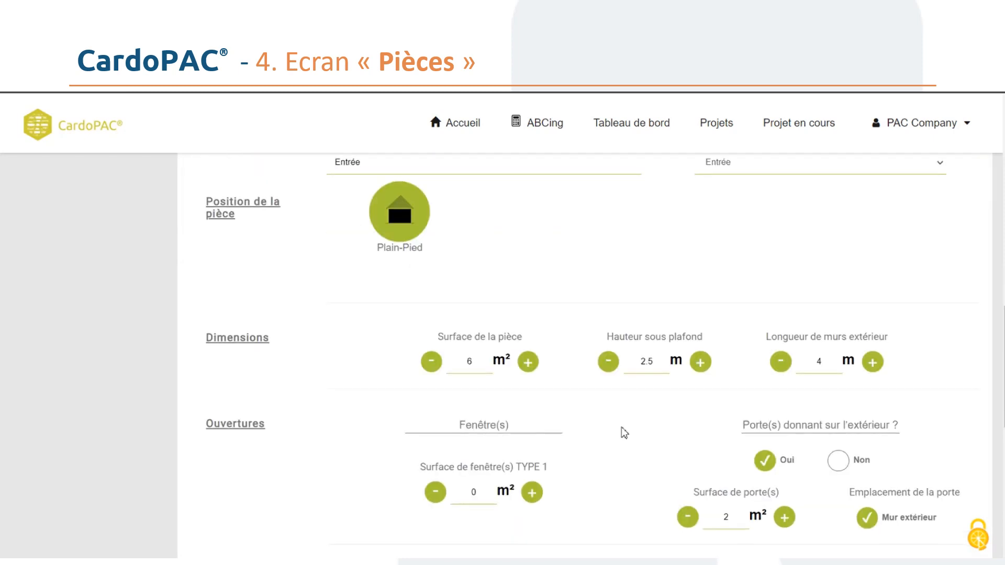
scroll(624, 432, "down", 3)
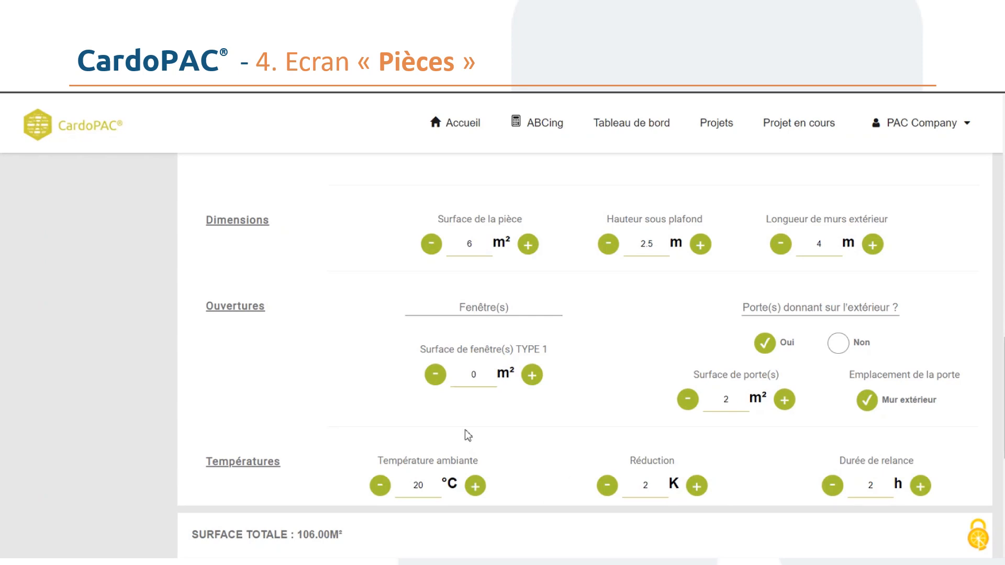
left_click(476, 486)
left_click(477, 486)
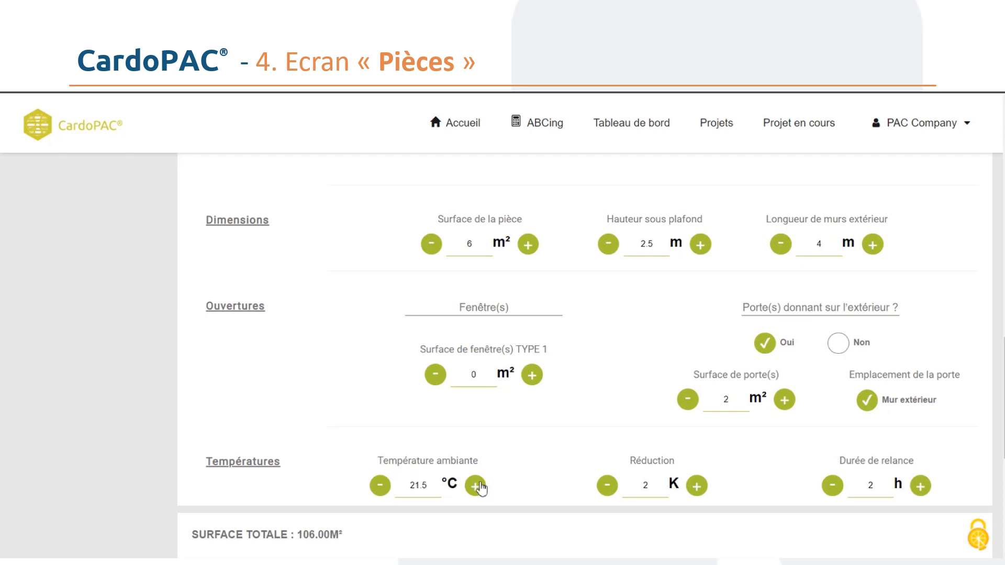
left_click(380, 486)
scroll(345, 429, "up", 3)
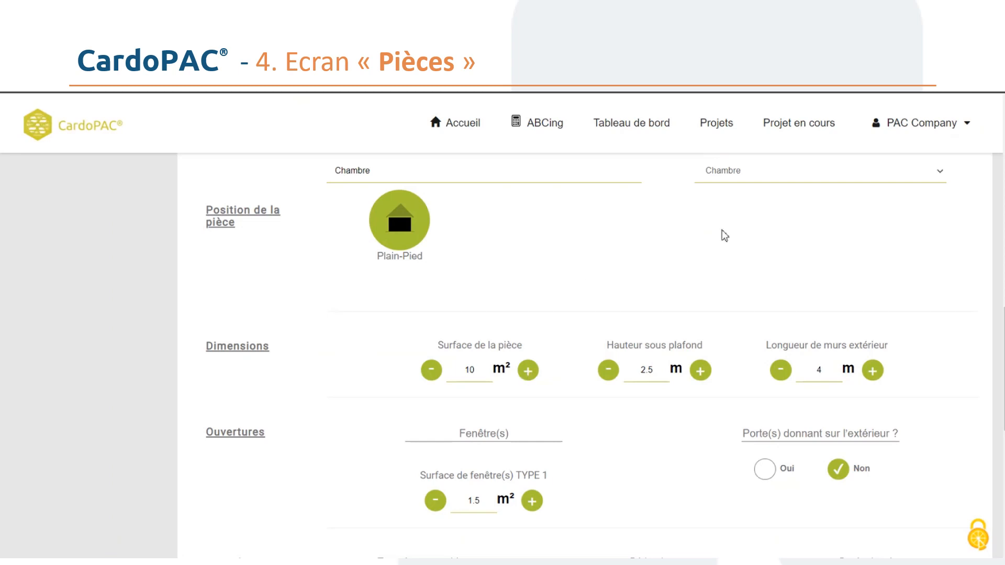
Duplicate the Chambre room listed after the bathroom with WC.
scroll(724, 236, "down", 3)
scroll(724, 236, "up", 3)
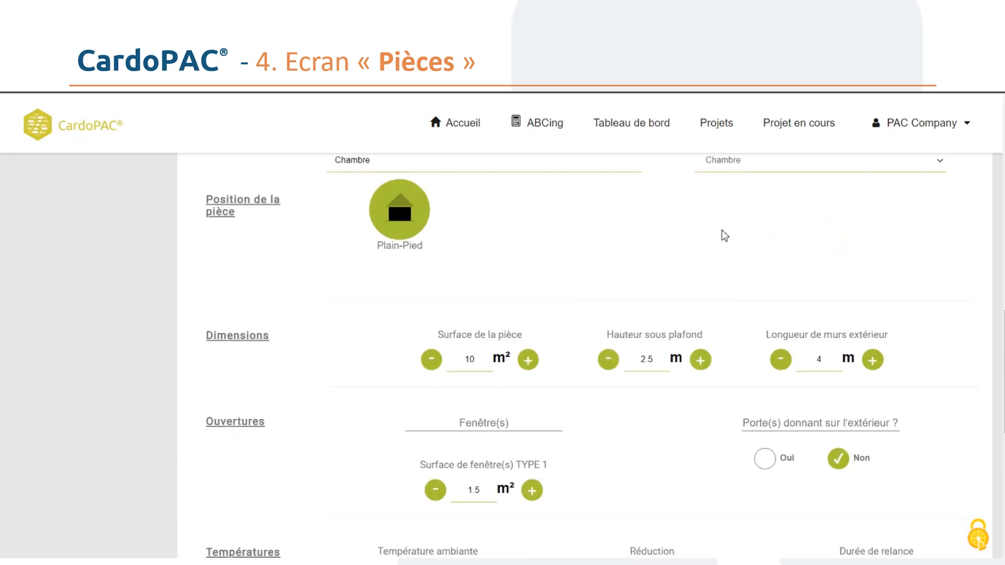
scroll(724, 236, "up", 1)
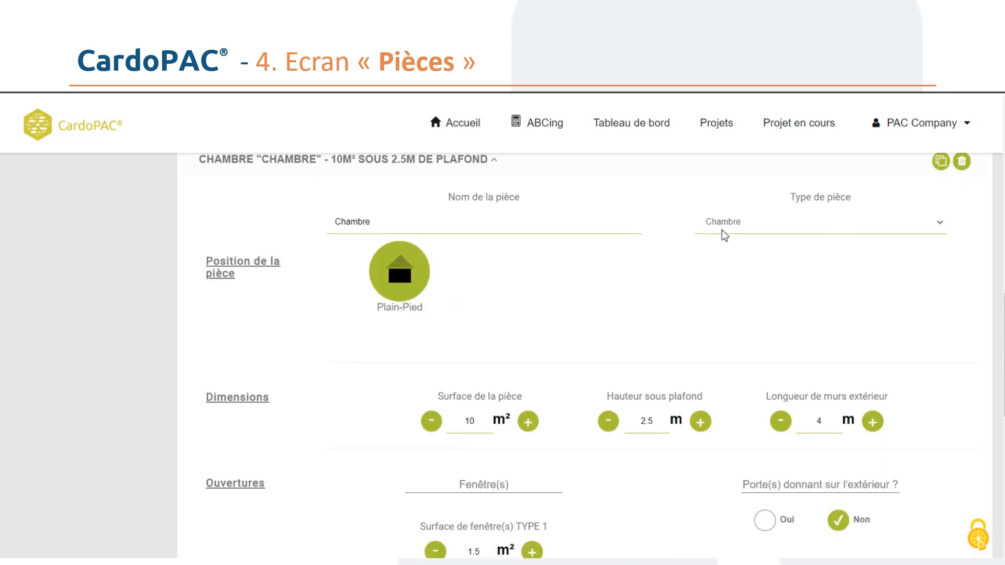
scroll(722, 231, "up", 1)
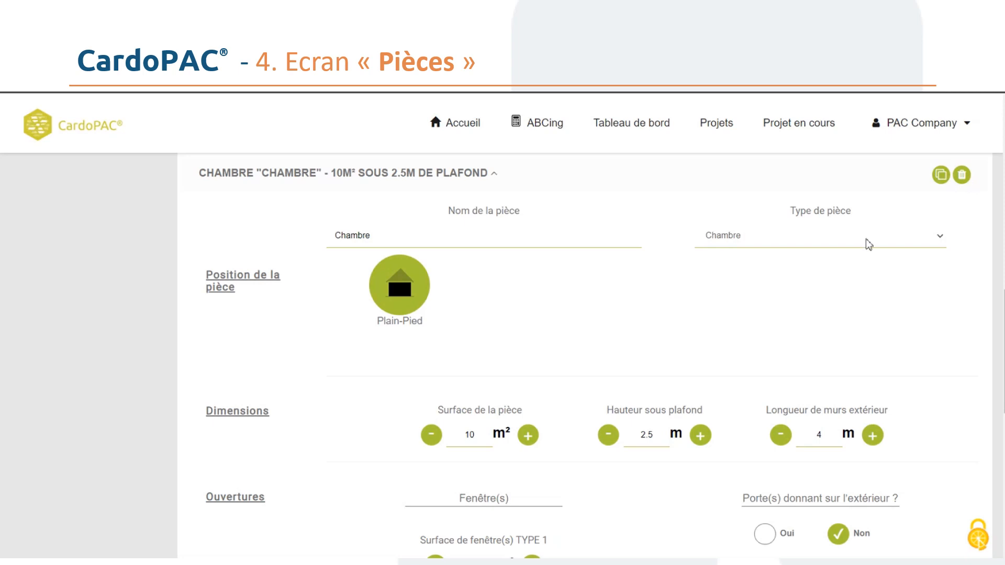
scroll(865, 239, "up", 1)
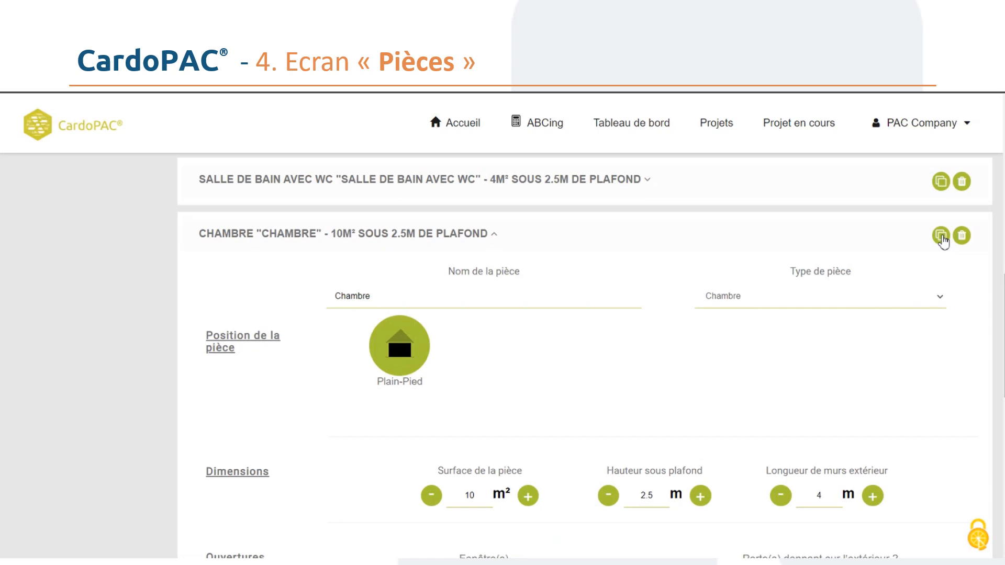
left_click(941, 236)
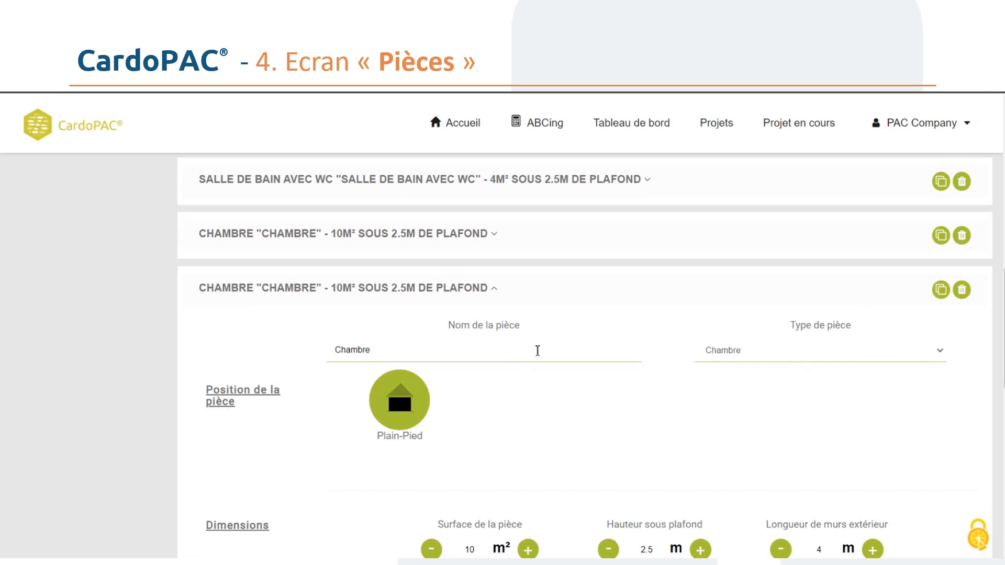
Set the duplicated Chambre's floor area to 12 m² and its exterior wall length to 5 m.
scroll(536, 350, "down", 4)
left_click(528, 365)
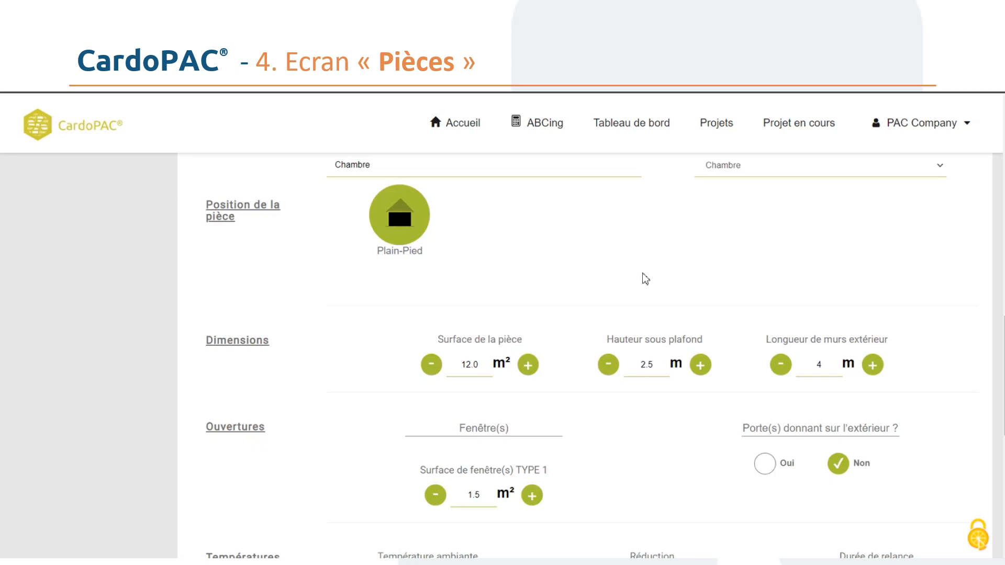
left_click(874, 366)
scroll(872, 274, "down", 3)
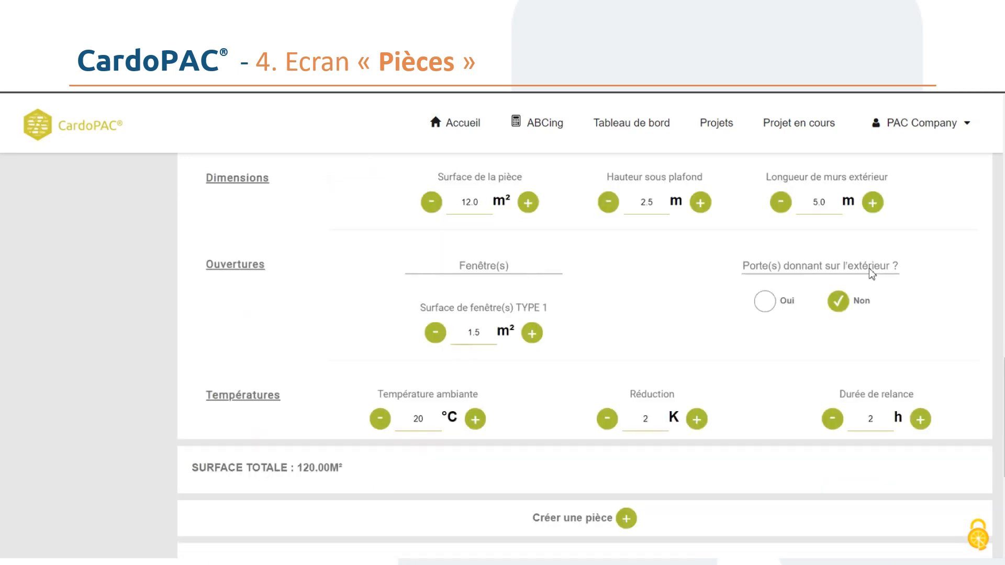
scroll(872, 274, "up", 5)
scroll(872, 274, "up", 2)
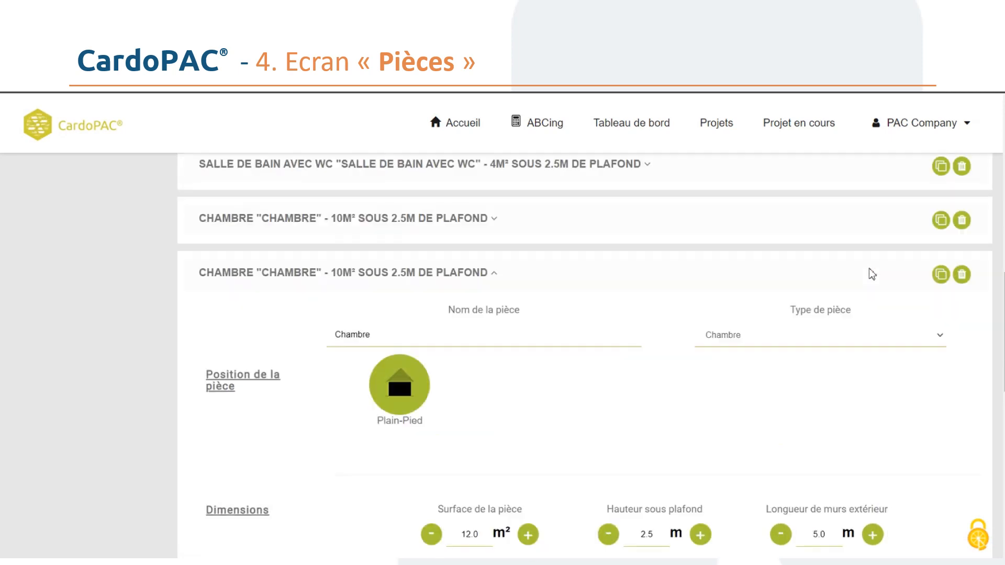
Delete the two Chambre rooms at the end of the room list, after the bathroom with WC.
scroll(872, 274, "down", 4)
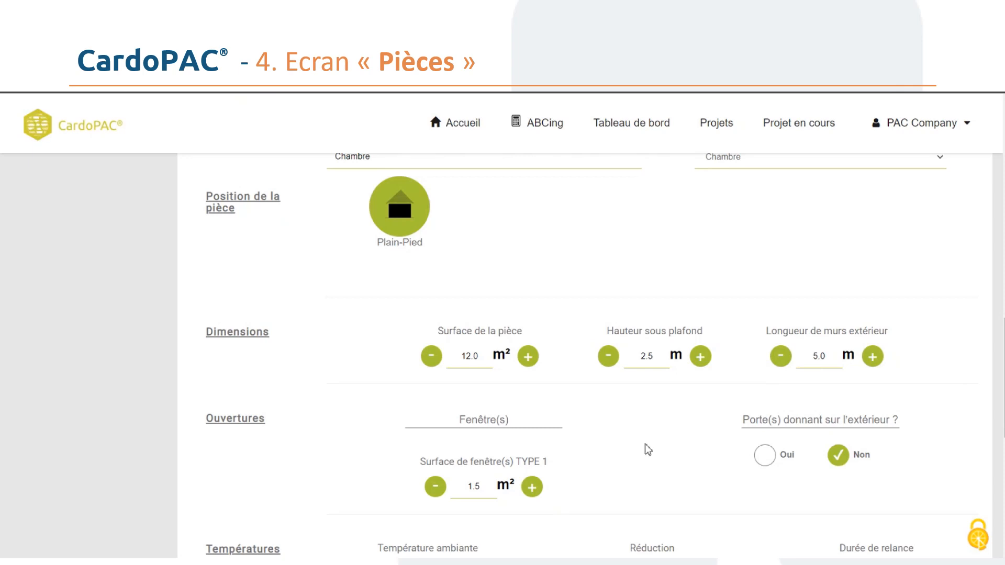
scroll(648, 449, "down", 4)
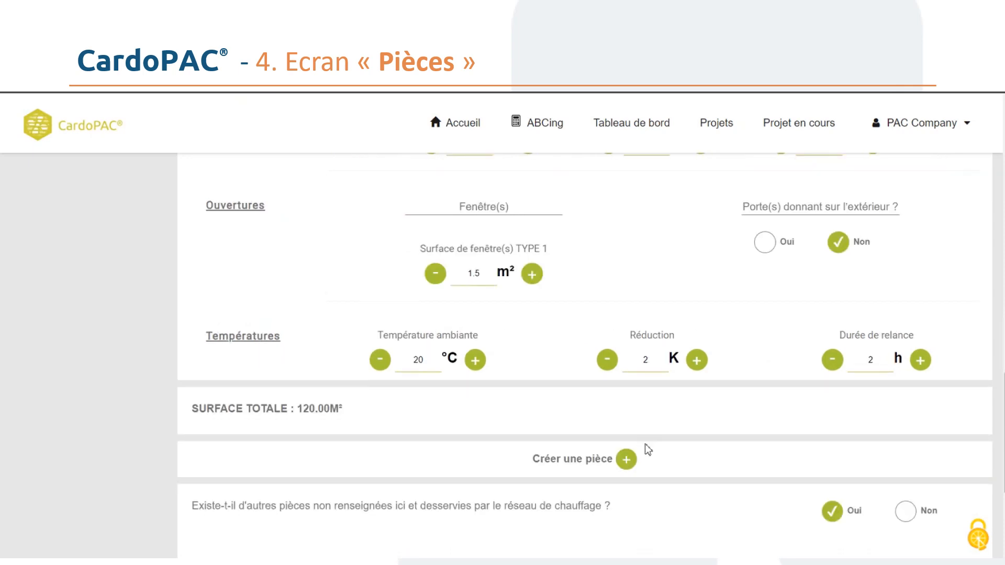
scroll(648, 450, "up", 5)
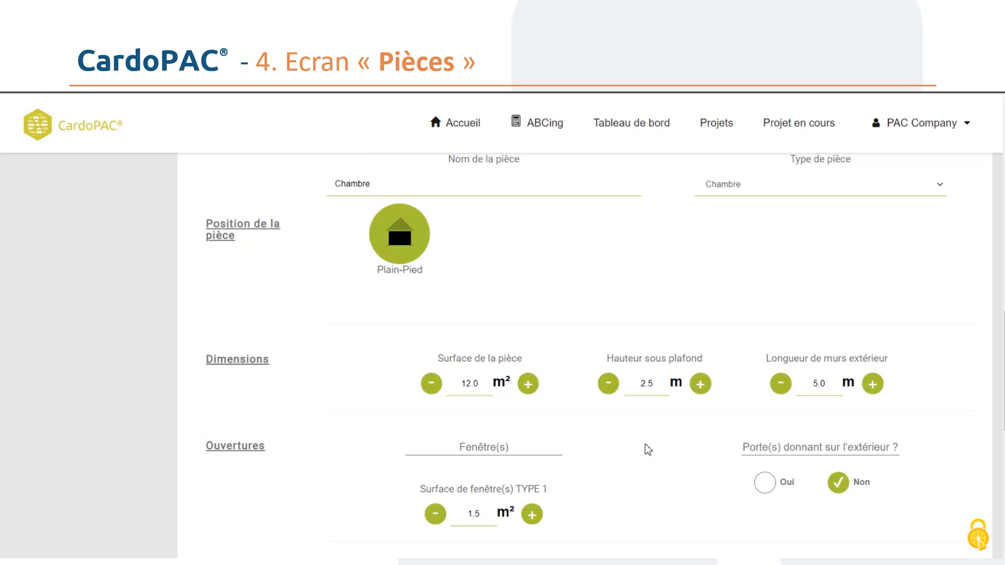
scroll(648, 449, "up", 4)
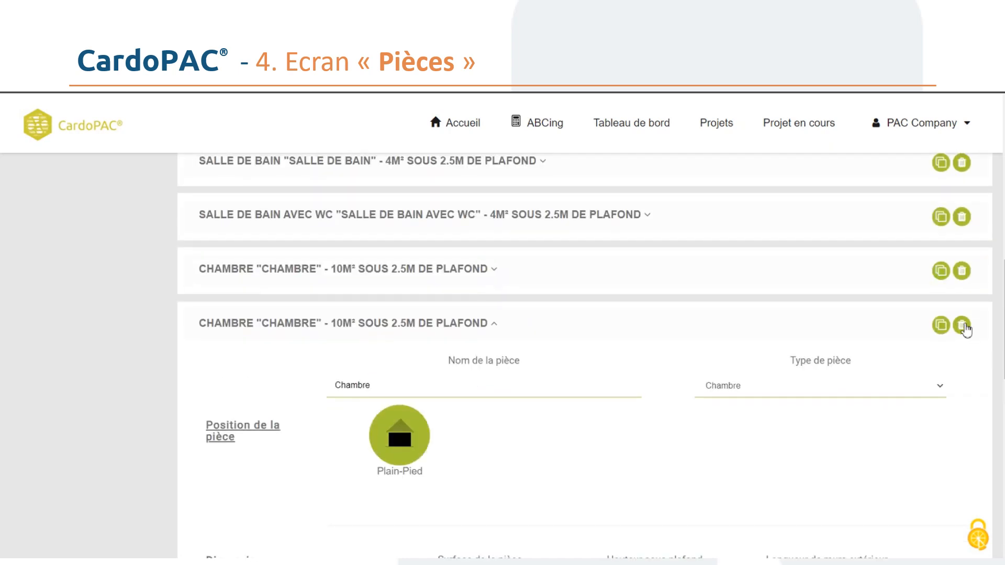
left_click(963, 325)
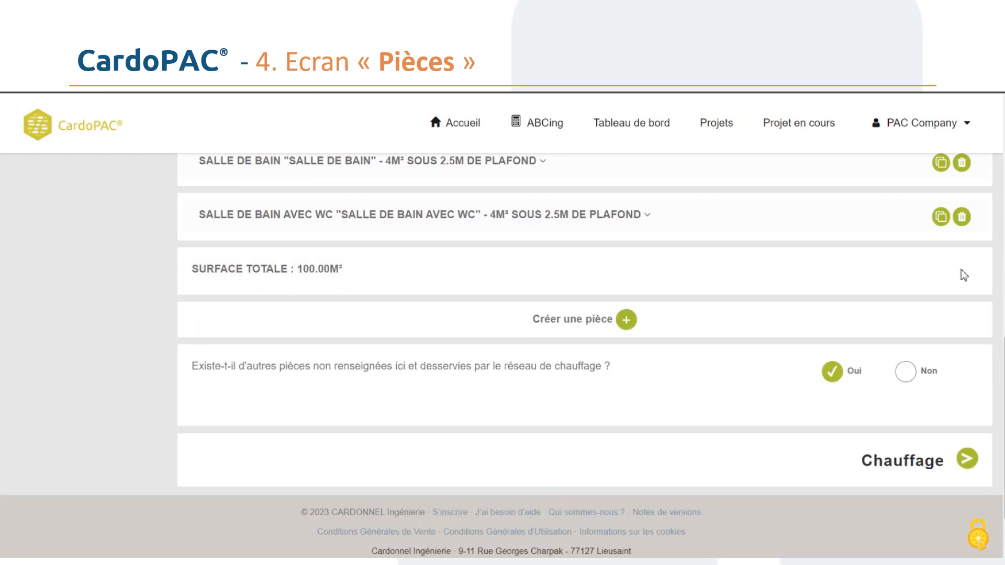
scroll(696, 317, "up", 10)
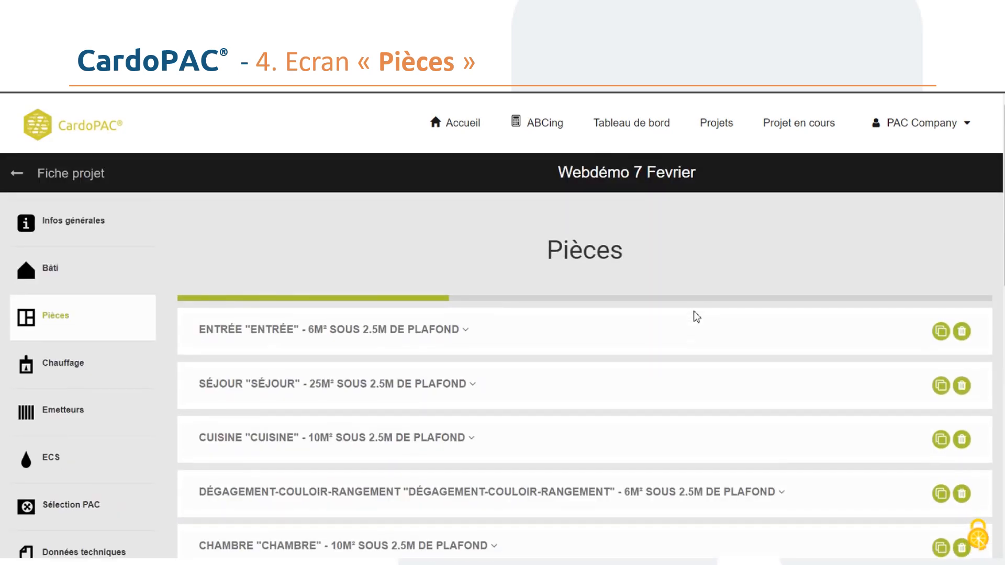
scroll(696, 317, "down", 2)
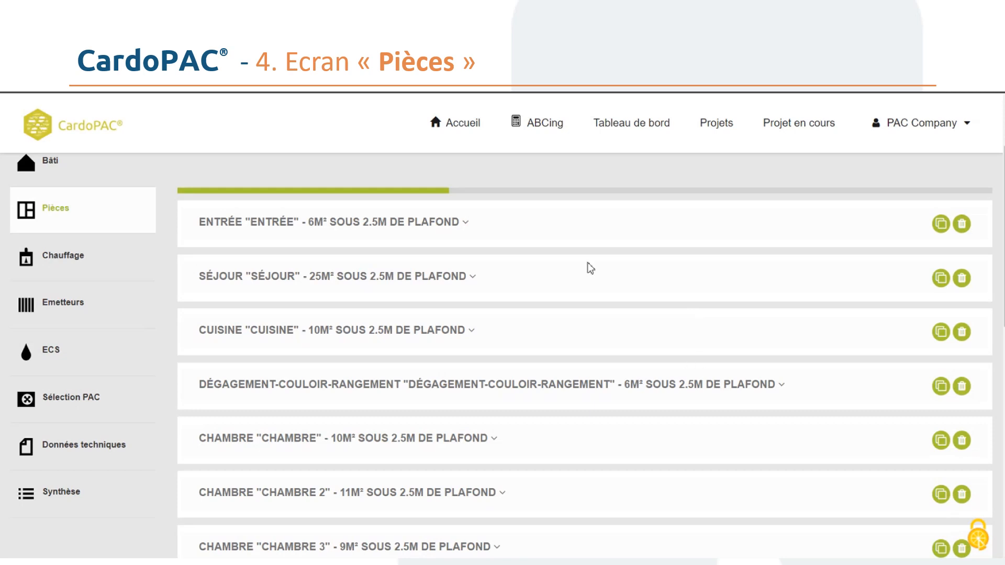
scroll(587, 264, "up", 2)
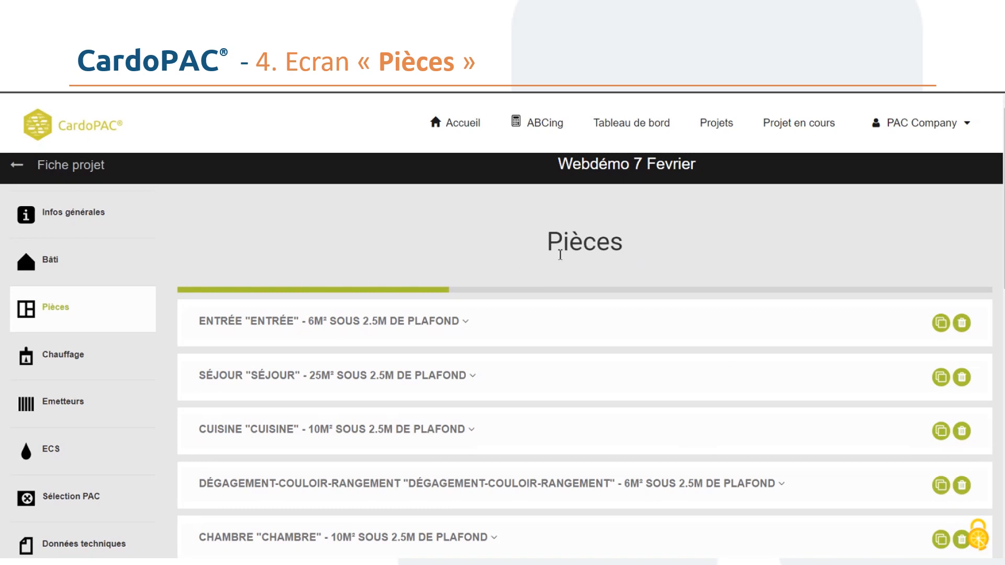
scroll(560, 255, "down", 5)
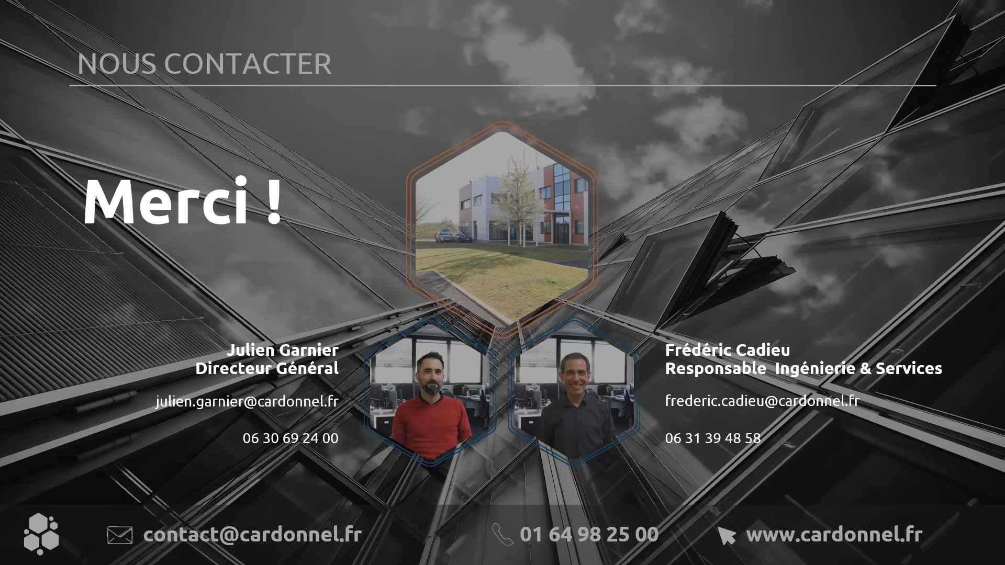